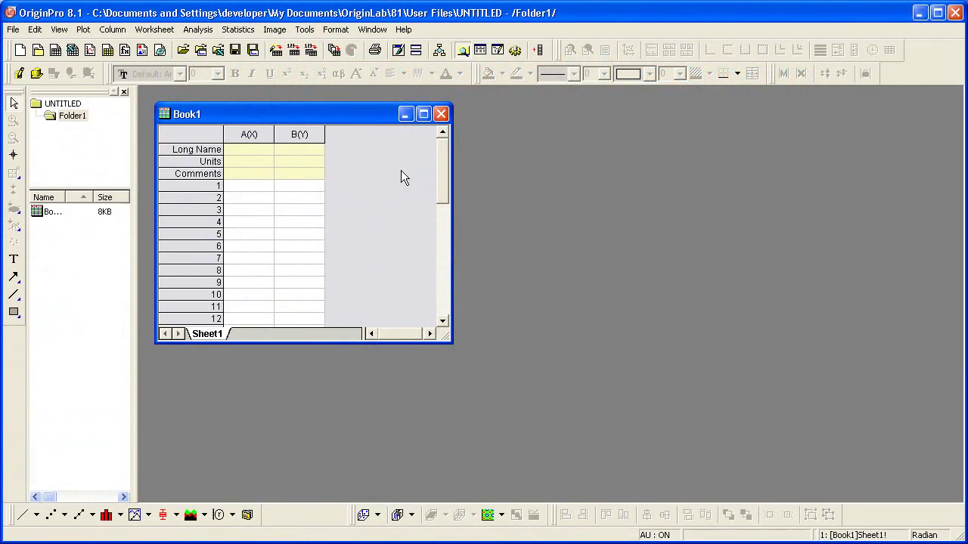
Import 3D XYZ.dat from Samples > Matrix Conversion and Gridding into Book1.
left_click(295, 51)
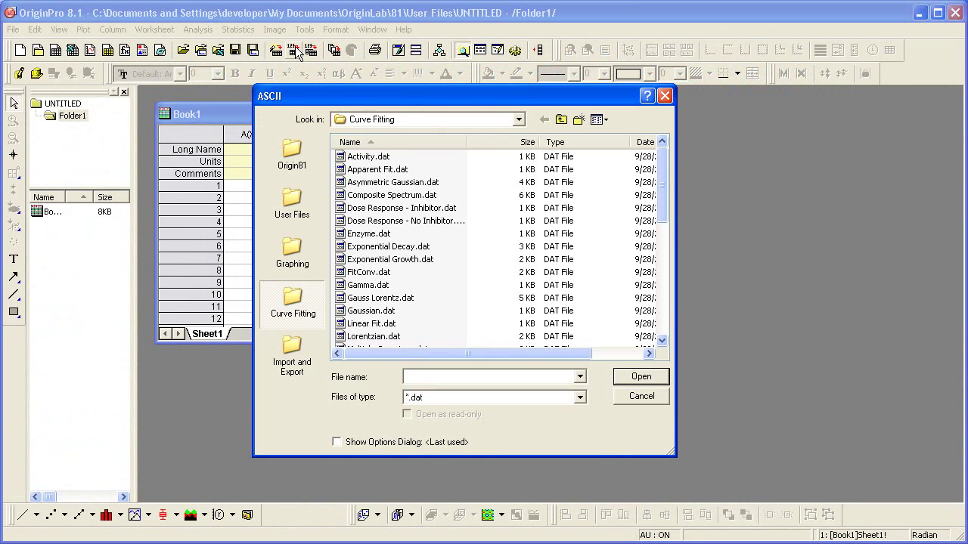
left_click(560, 119)
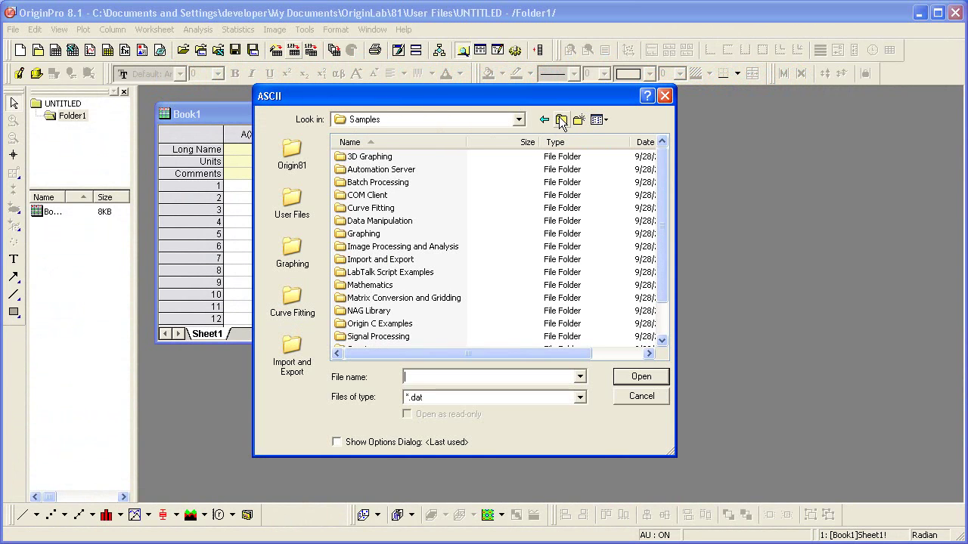
double_click(391, 299)
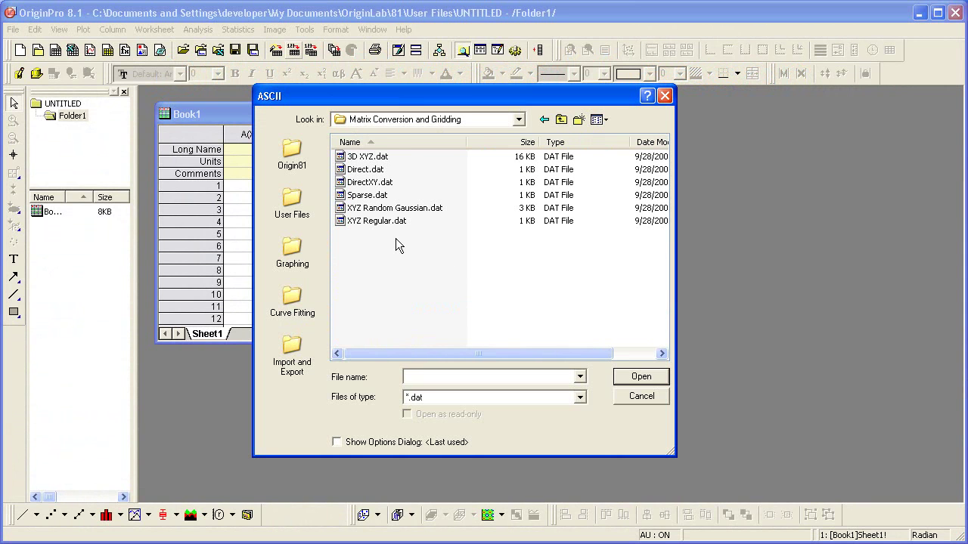
double_click(381, 155)
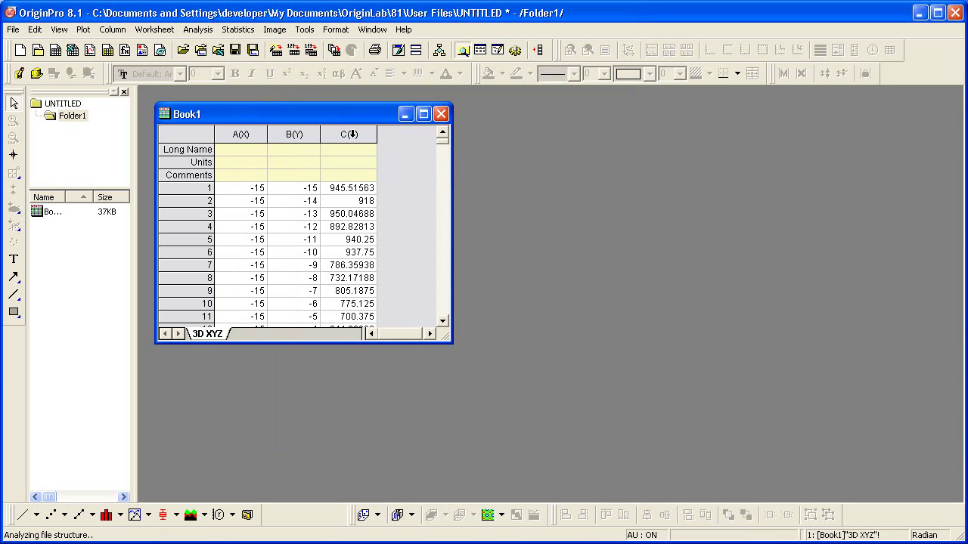
Set column C of the 3D XYZ sheet as Z using Set As > Z.
left_click(349, 134)
right_click(350, 135)
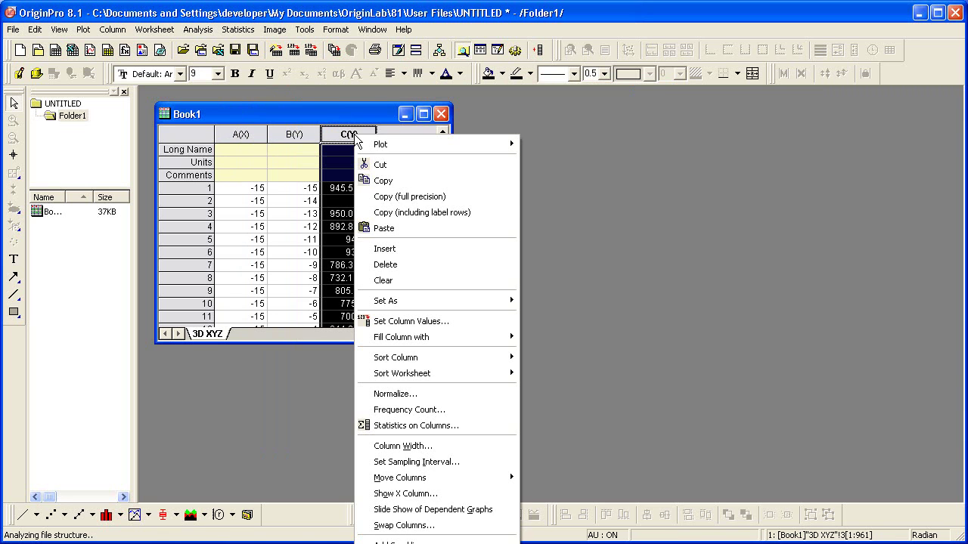
mouse_move(463, 300)
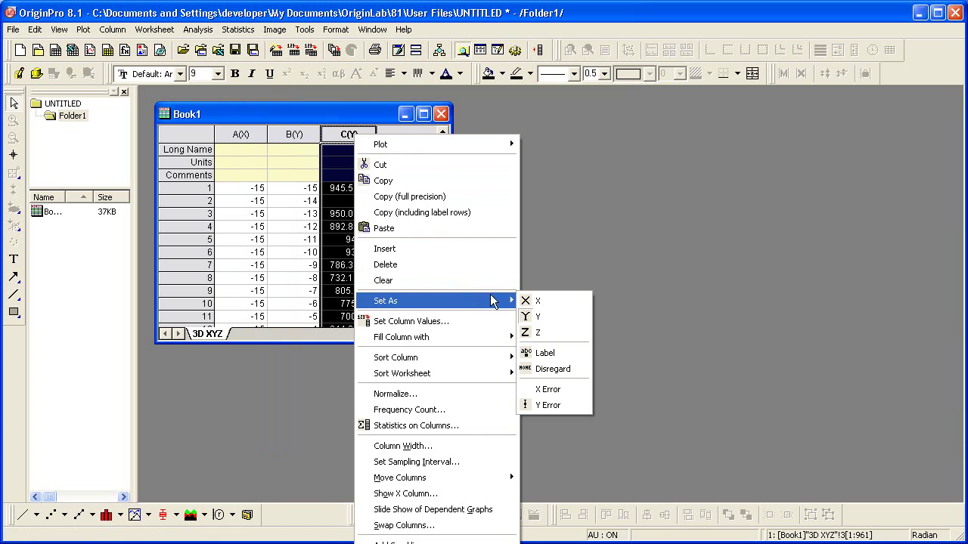
left_click(555, 333)
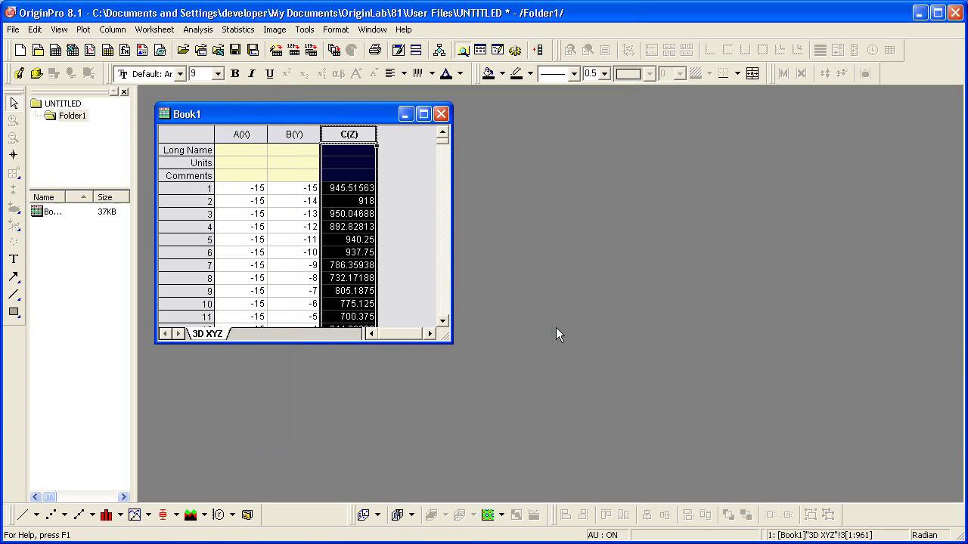
Plot the 3D XYZ data as a filled XYZ contour in Graph1 via Plot > Contour.
left_click(83, 30)
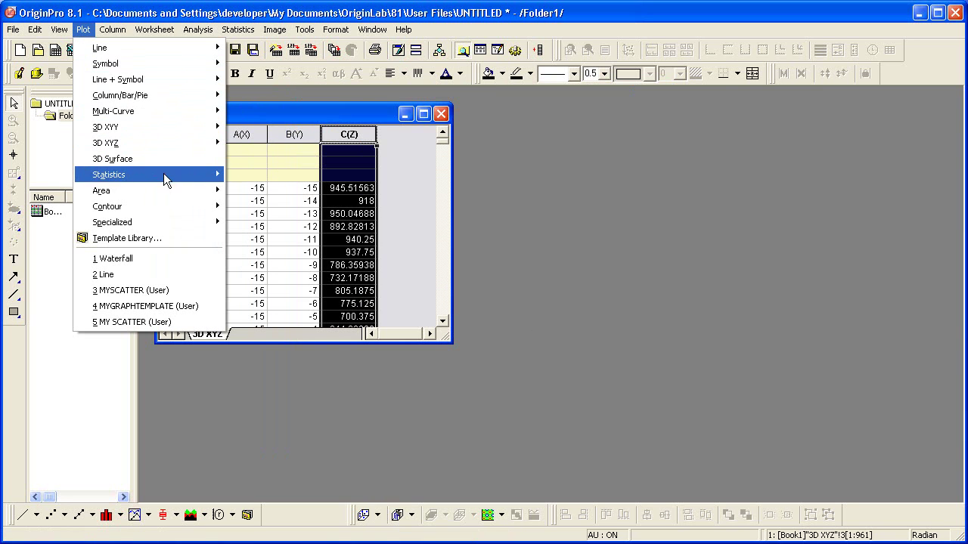
mouse_move(179, 205)
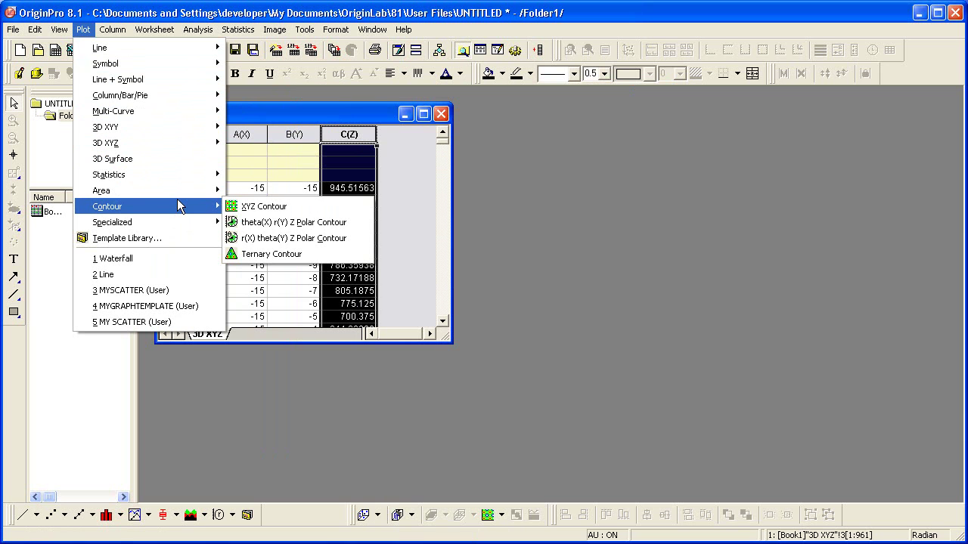
left_click(288, 209)
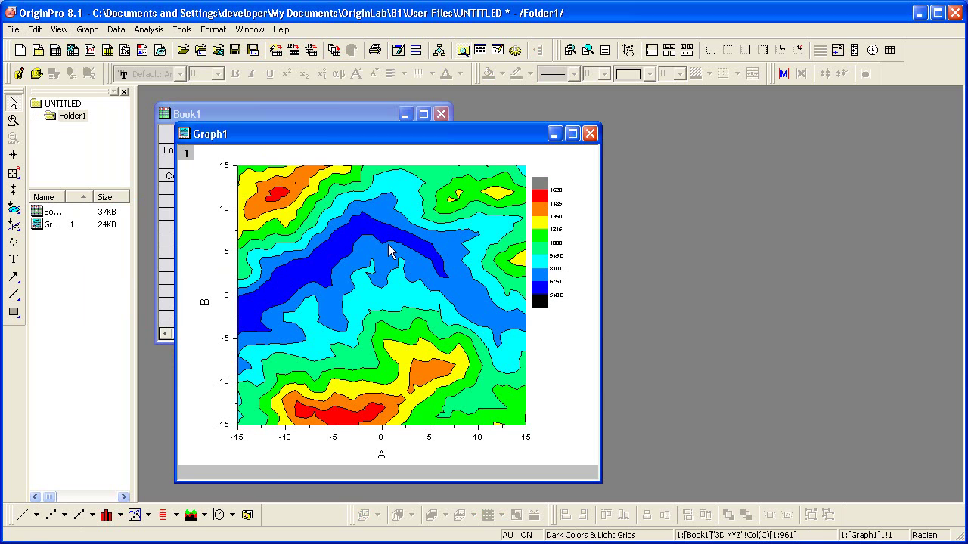
Create Book2, import XYZ Random Gaussian.dat into it, and select column C.
left_click(59, 56)
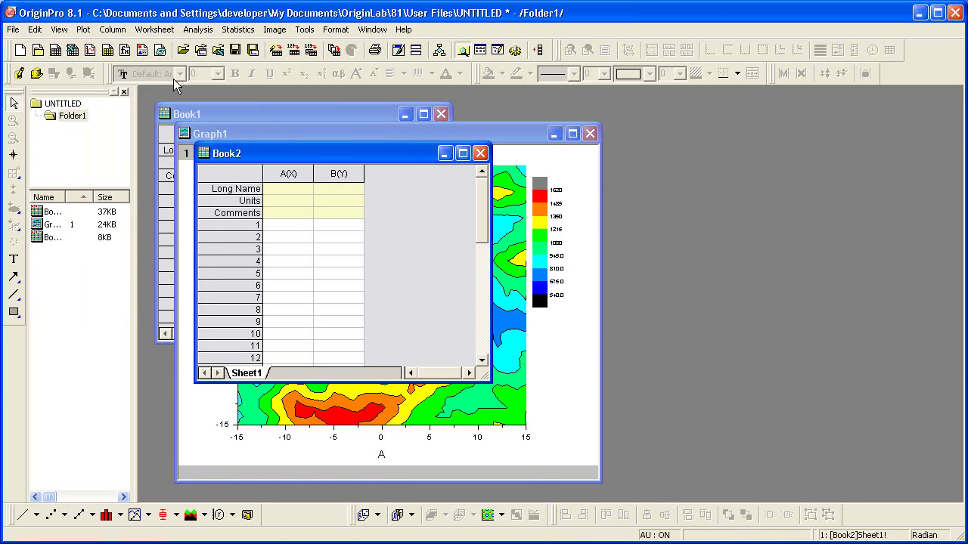
left_click(294, 53)
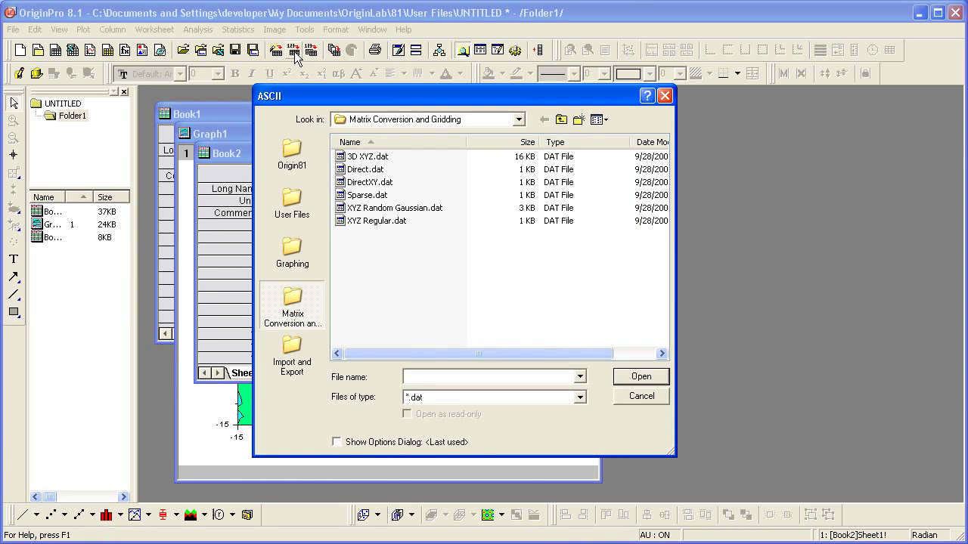
double_click(413, 209)
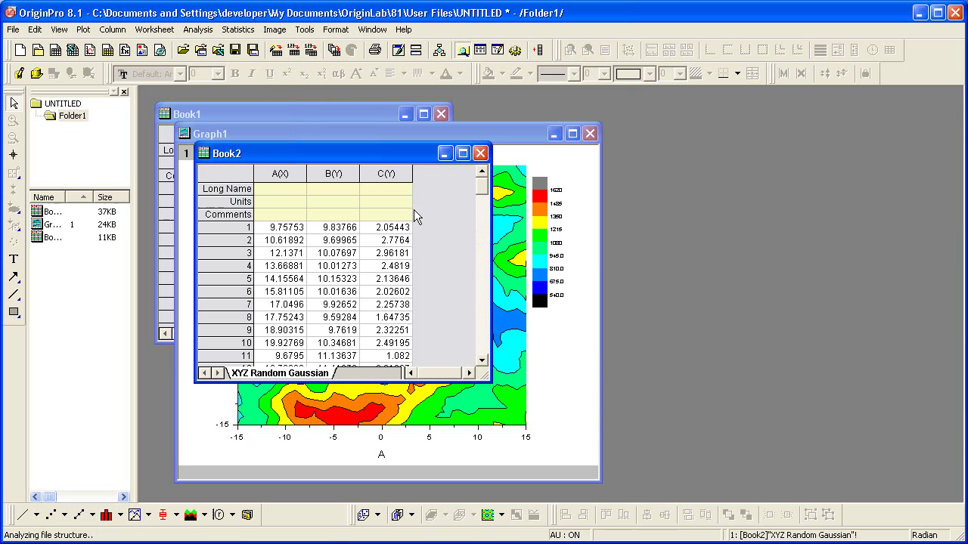
left_click(388, 171)
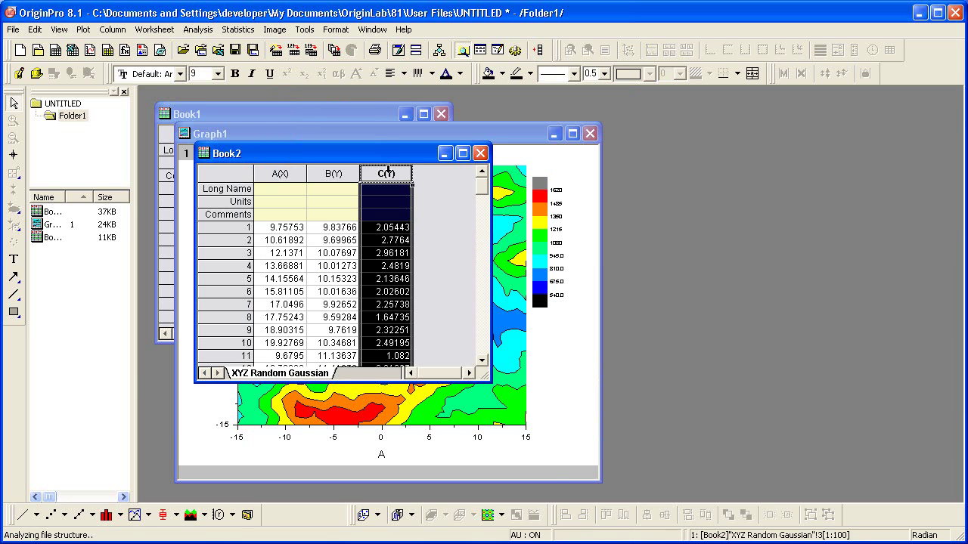
Designate column C of the Gaussian data as Z values.
right_click(388, 171)
mouse_move(520, 339)
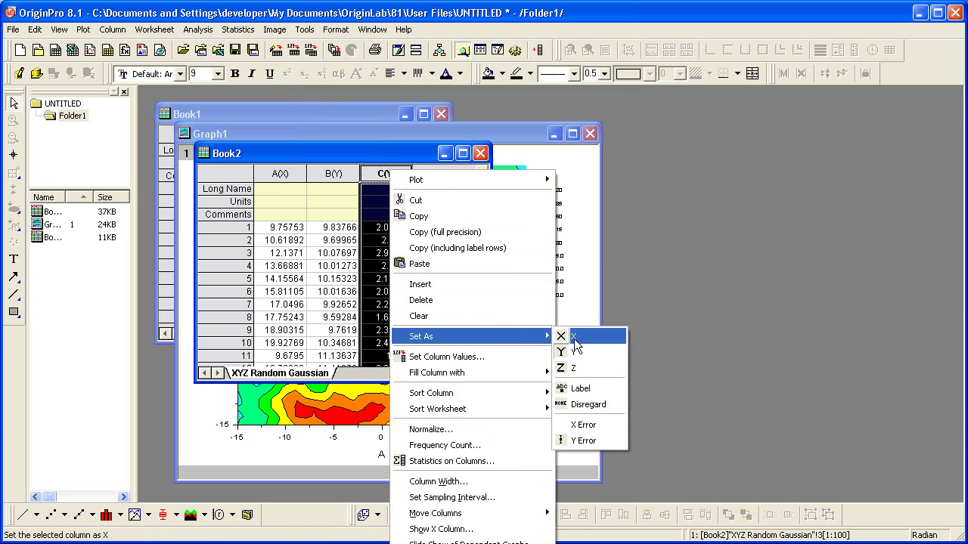
left_click(579, 368)
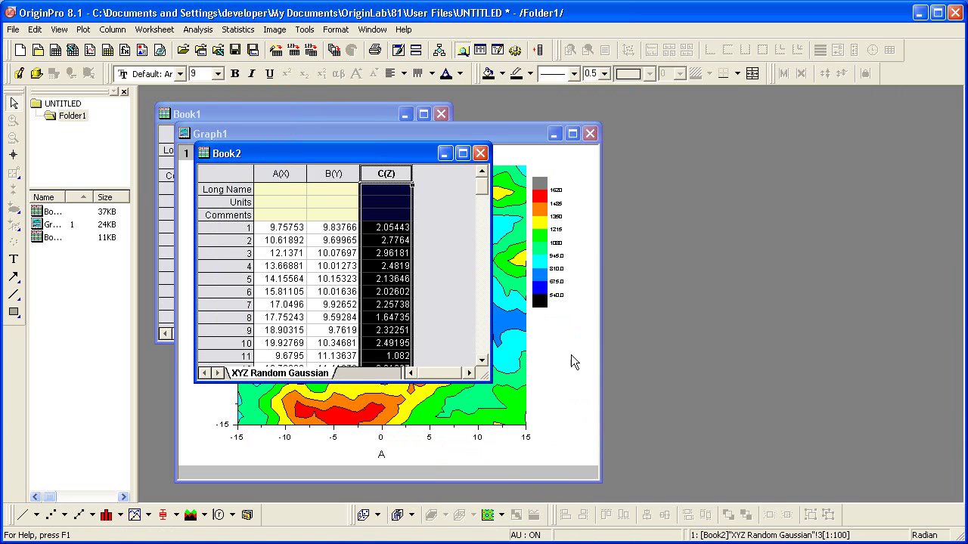
Plot the Gaussian data as a filled XYZ contour in Graph2 and select the plot.
left_click(84, 30)
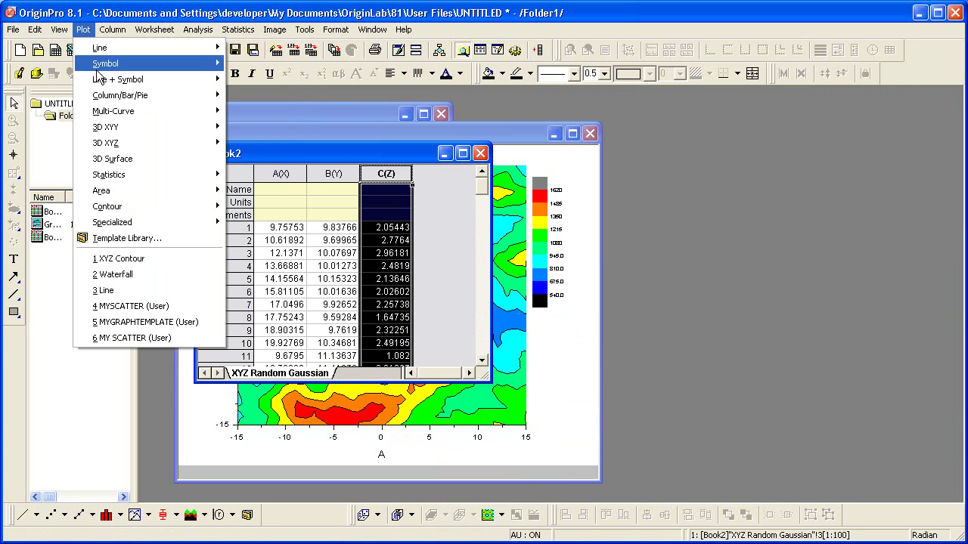
mouse_move(141, 205)
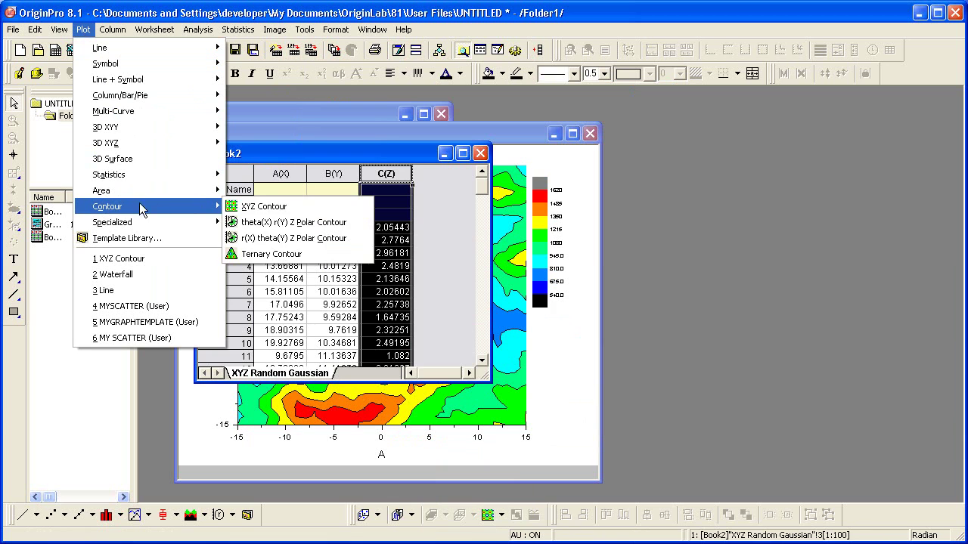
left_click(309, 211)
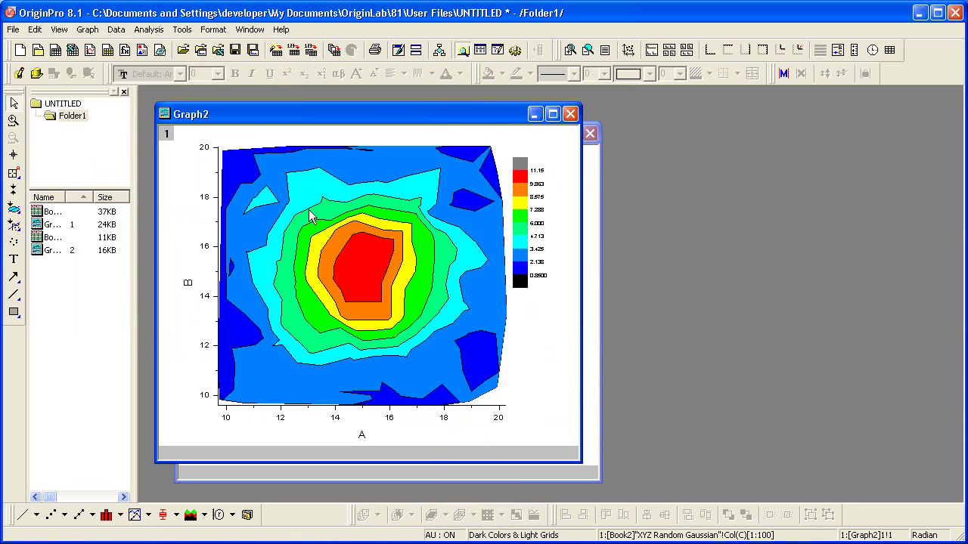
left_click(337, 241)
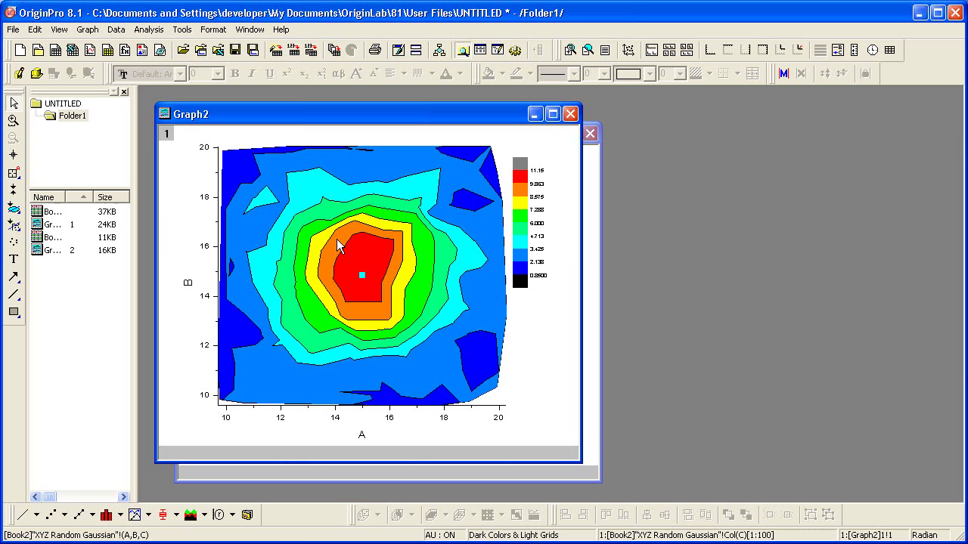
In Plot Details, hide all contour lines and enable Show Grid Lines and Show Data Points.
double_click(337, 239)
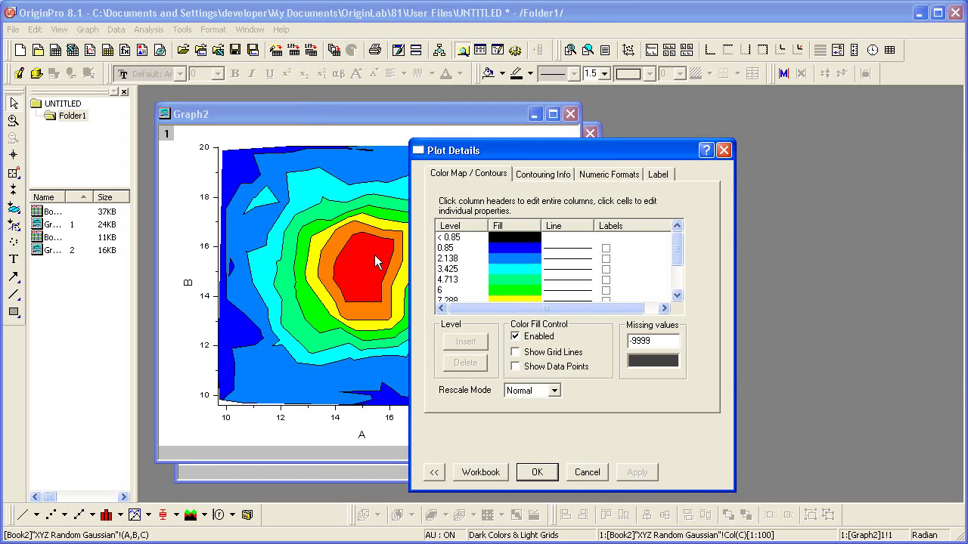
left_click(567, 226)
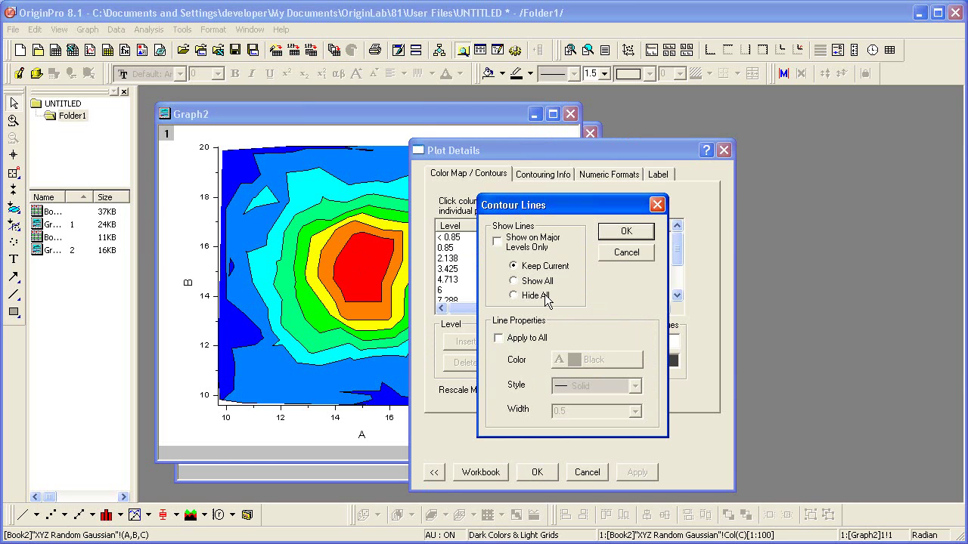
left_click(544, 295)
left_click(620, 233)
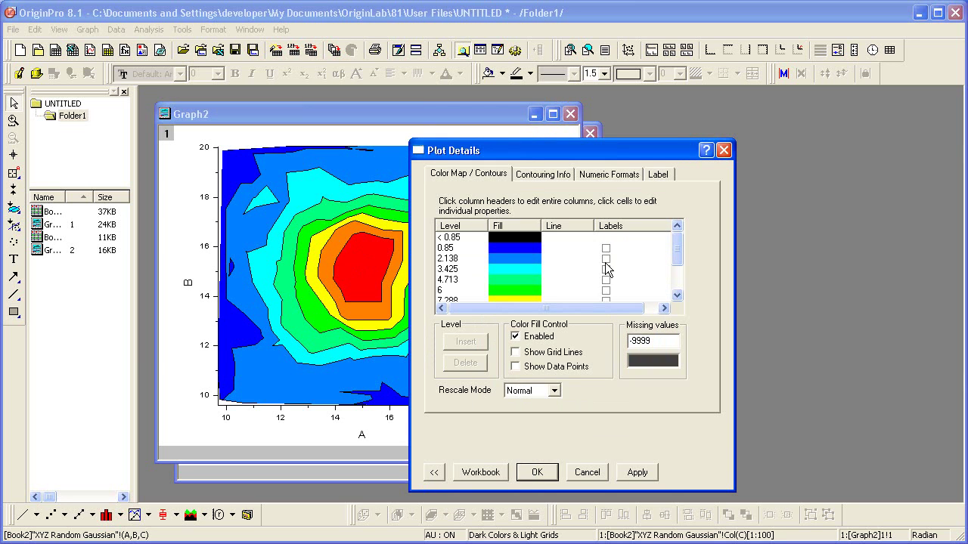
left_click(570, 357)
left_click(572, 372)
left_click(536, 473)
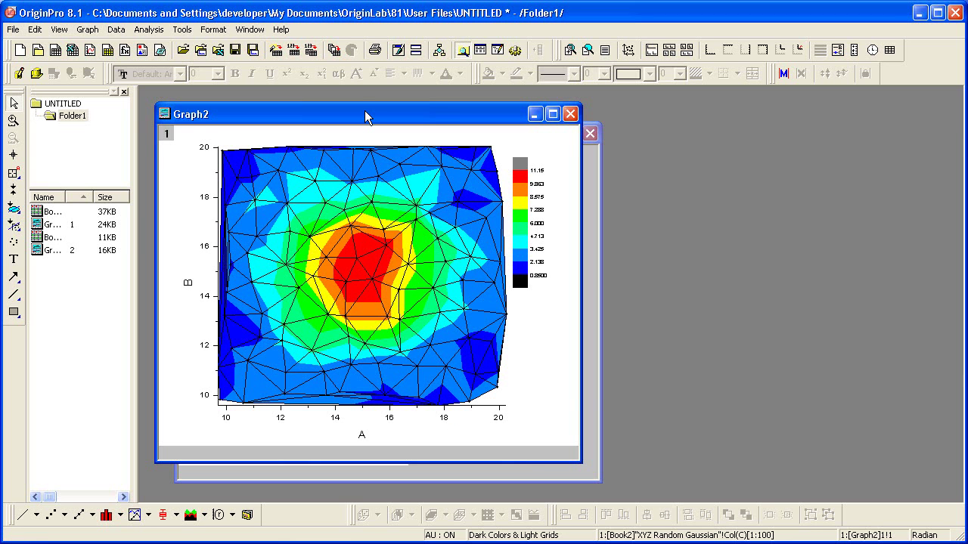
Drag the Graph2 window to the right to reveal Book1, Graph1 and Book2.
left_click_drag(365, 115, 632, 124)
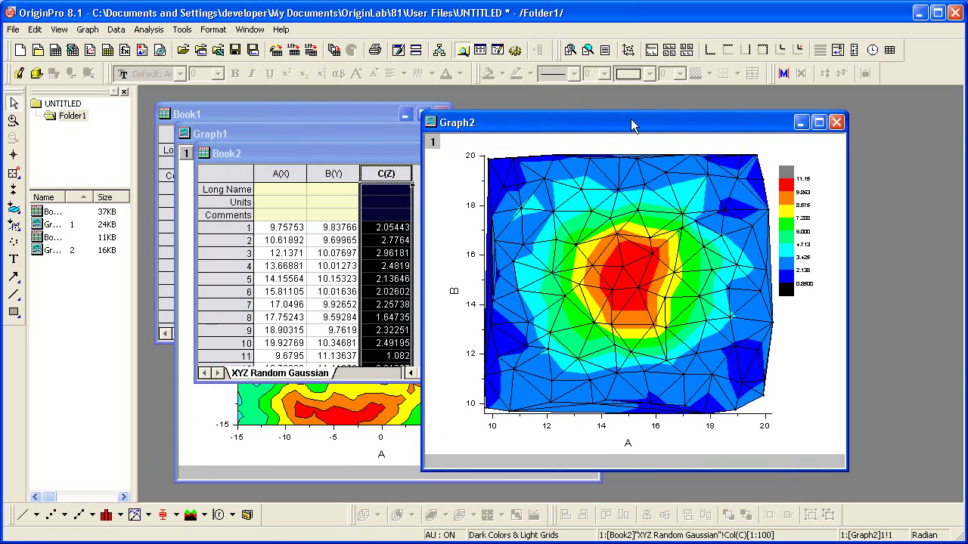
Add two empty columns, D and E, to Book2, widening its window to show both.
left_click(358, 152)
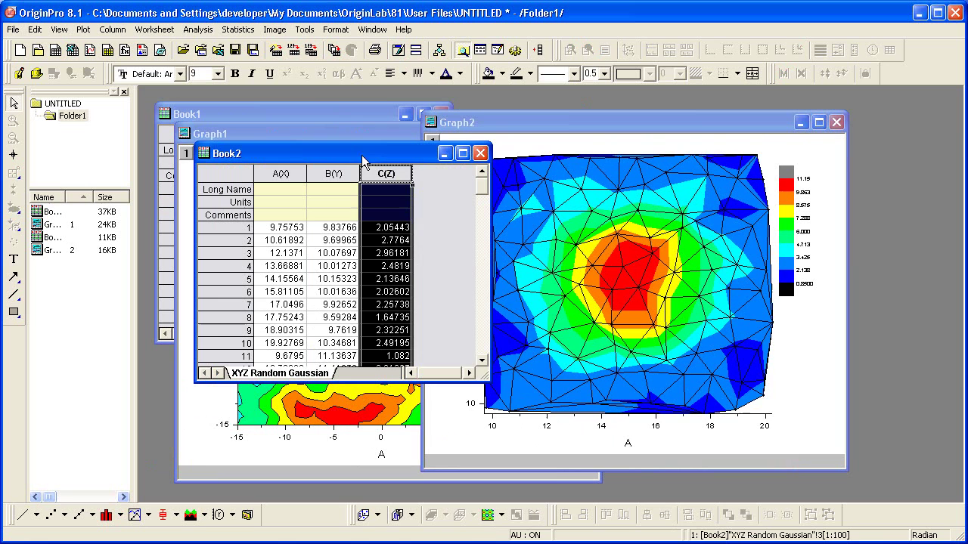
right_click(442, 285)
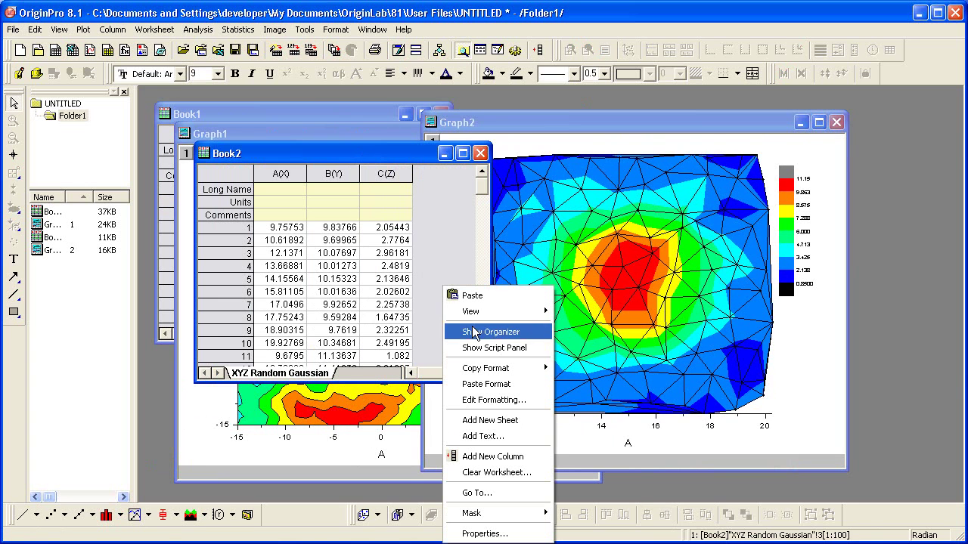
left_click(511, 459)
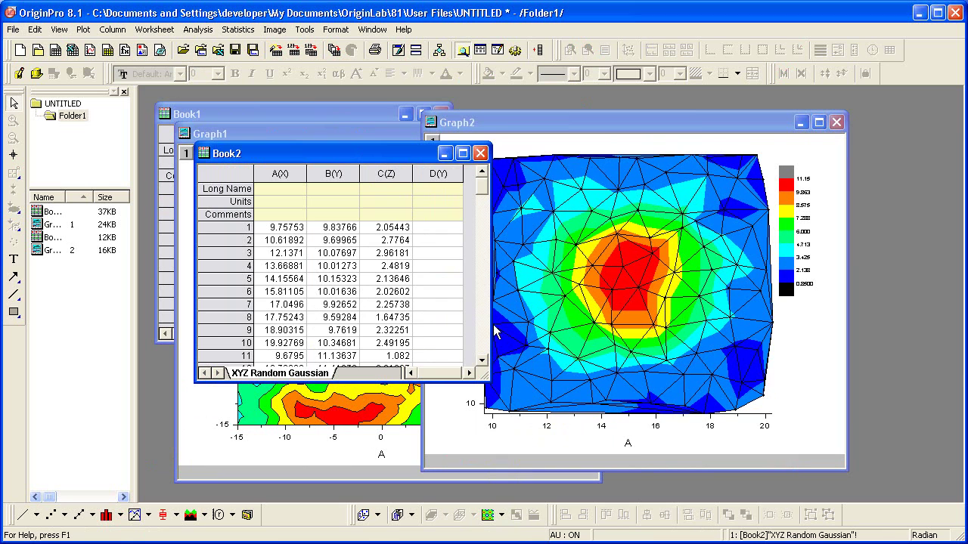
left_click_drag(490, 325, 574, 328)
right_click(503, 292)
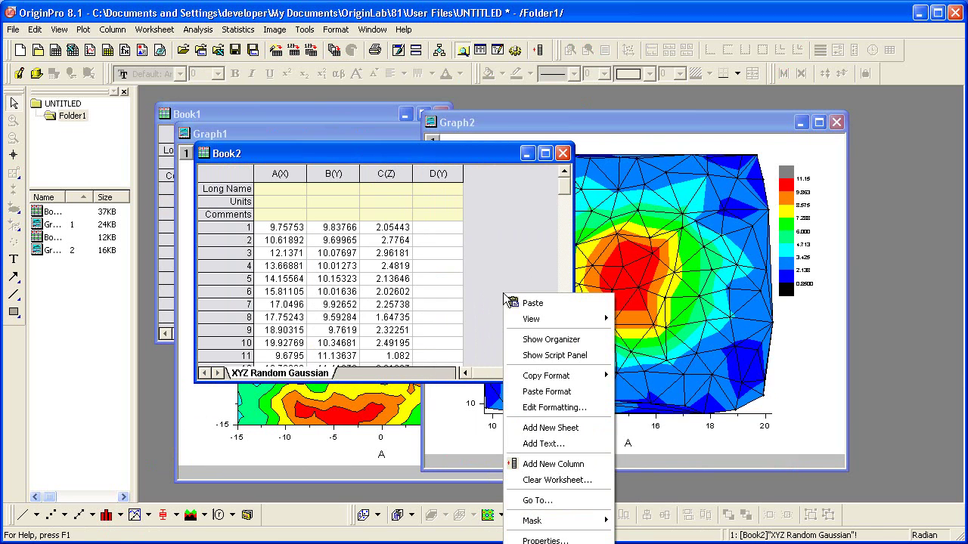
left_click(536, 464)
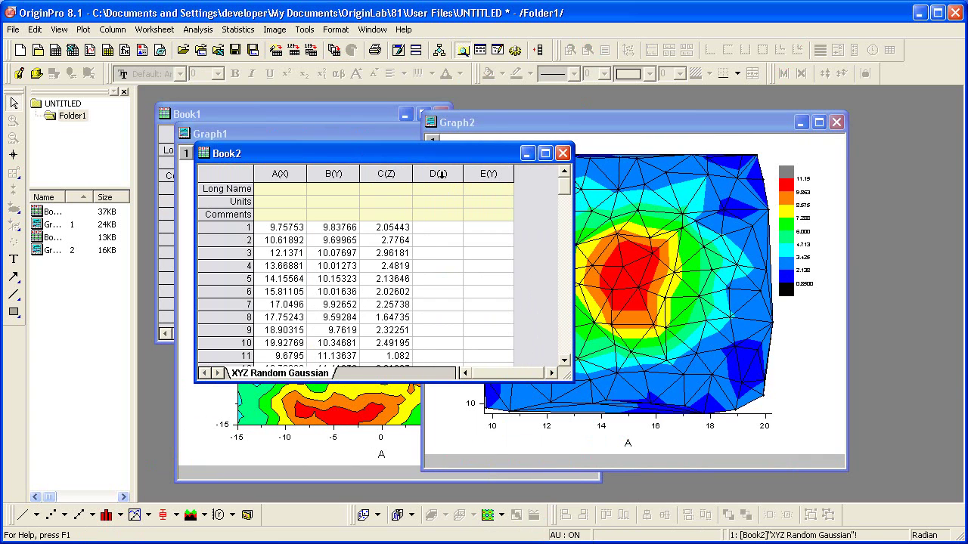
Set columns D and E as an XYY pair so they read D(X2) and E(Y2).
left_click_drag(443, 175, 489, 180)
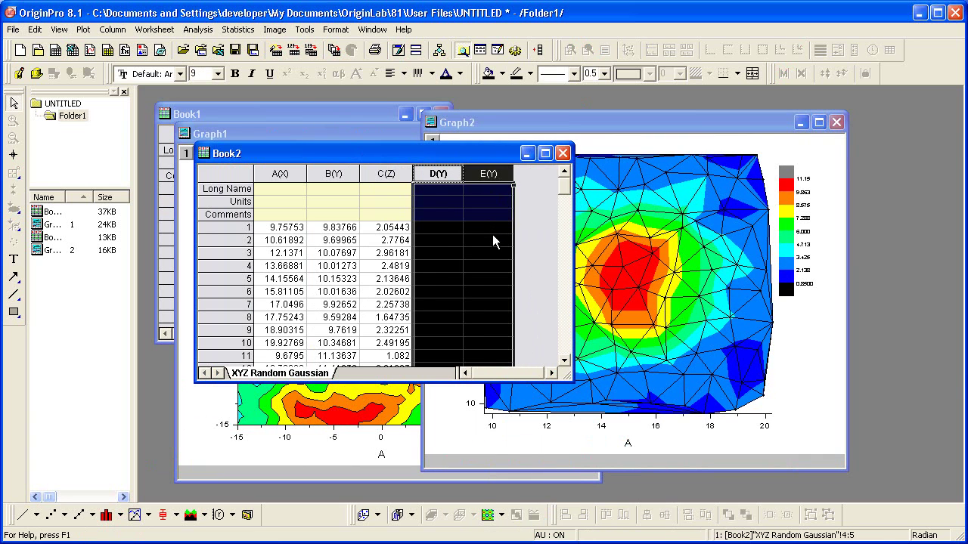
right_click(493, 234)
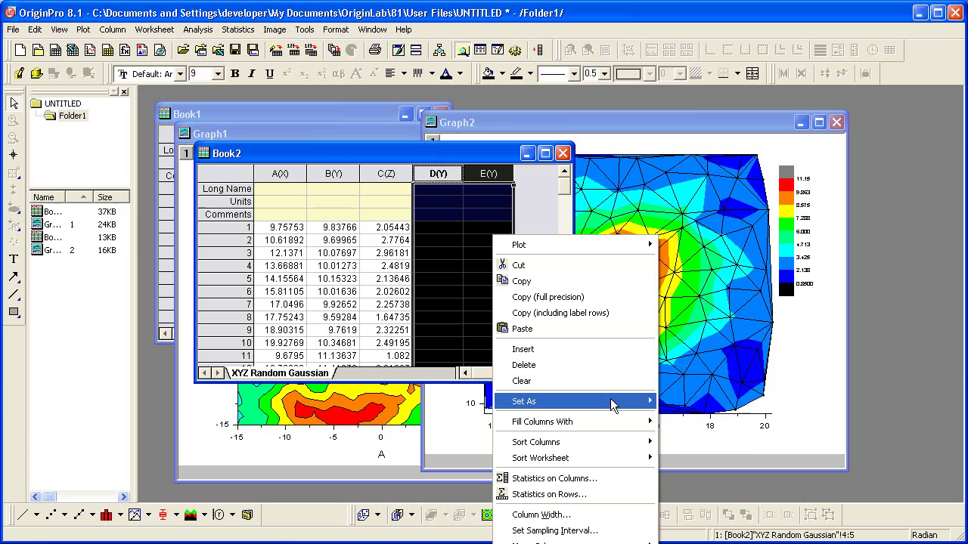
mouse_move(610, 399)
left_click(714, 473)
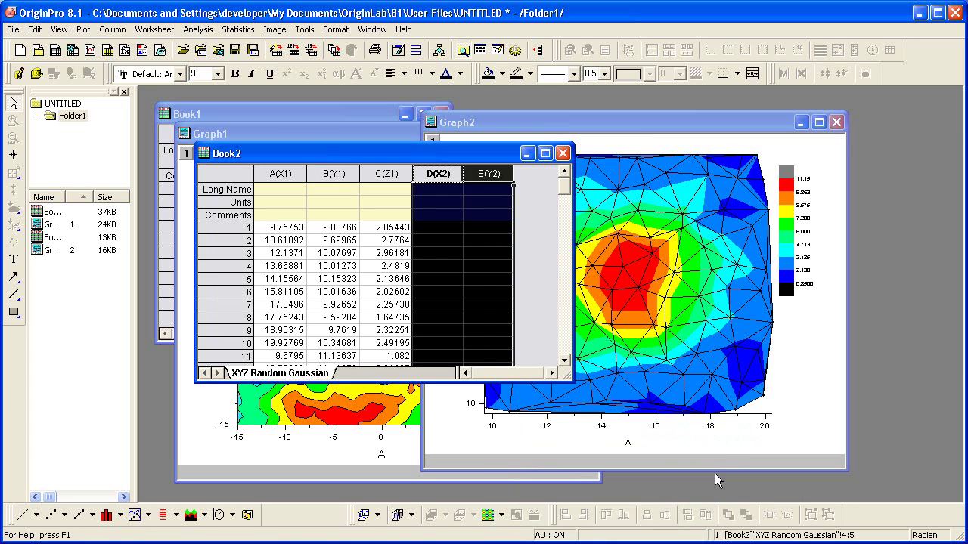
Enter 12, 18, 16, 14 into cells D1–D4.
left_click(428, 230)
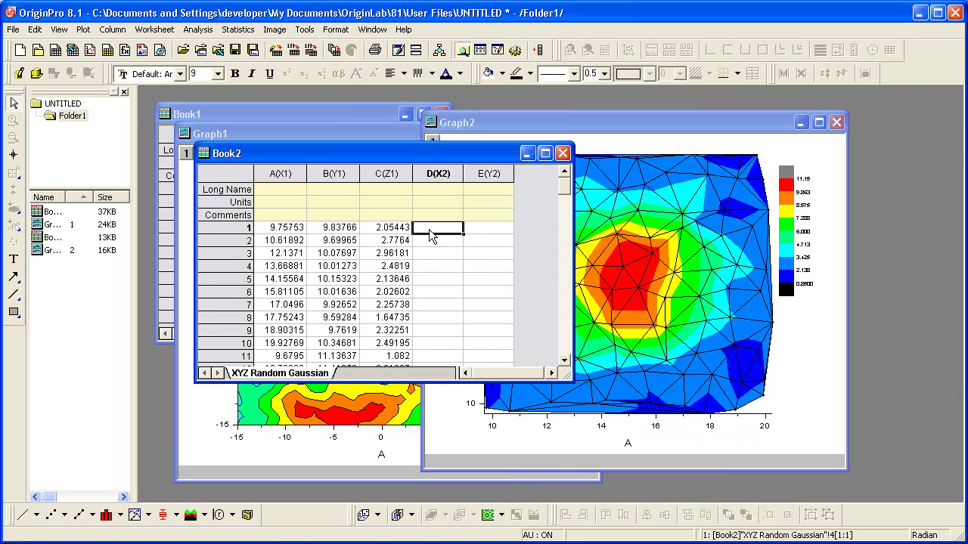
type("12")
key("Return")
type("18")
key("Return")
type("16")
key("Return")
type("14")
key("Return")
Enter 10, 12, 18, 16 into cells E1–E4.
left_click(495, 230)
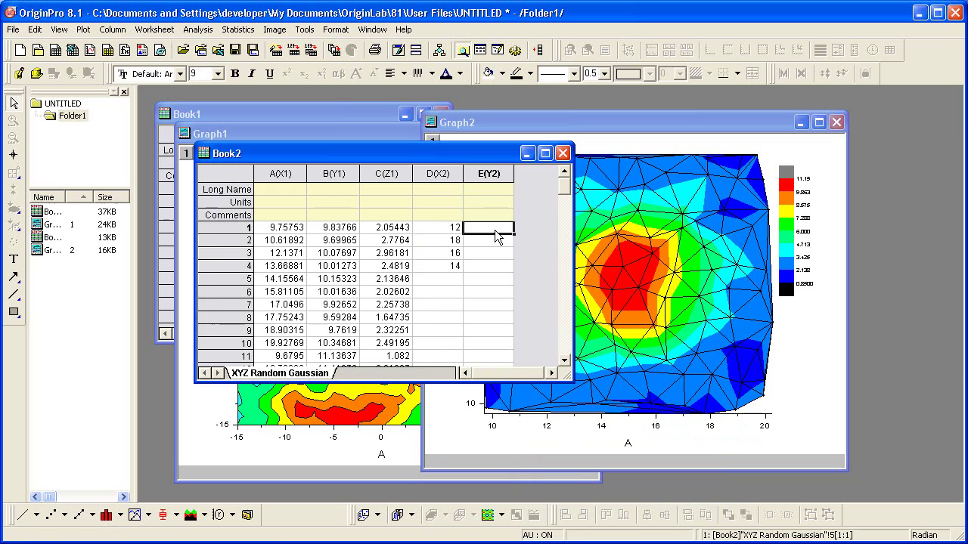
type("10")
key("Return")
type("12")
key("Return")
type("18")
key("Return")
type("16")
key("Return")
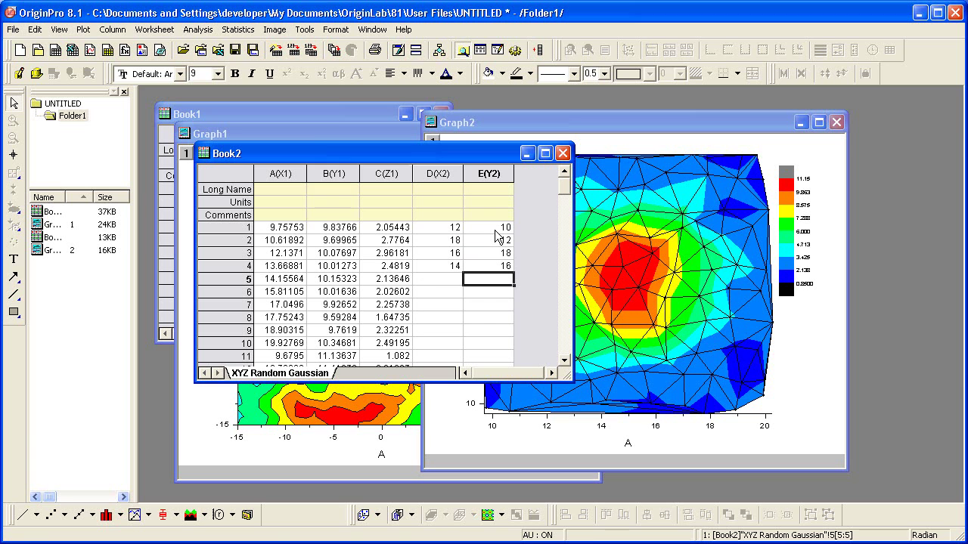
Open Plot Details for Graph2's contour and go to its Contouring Info settings.
left_click(620, 122)
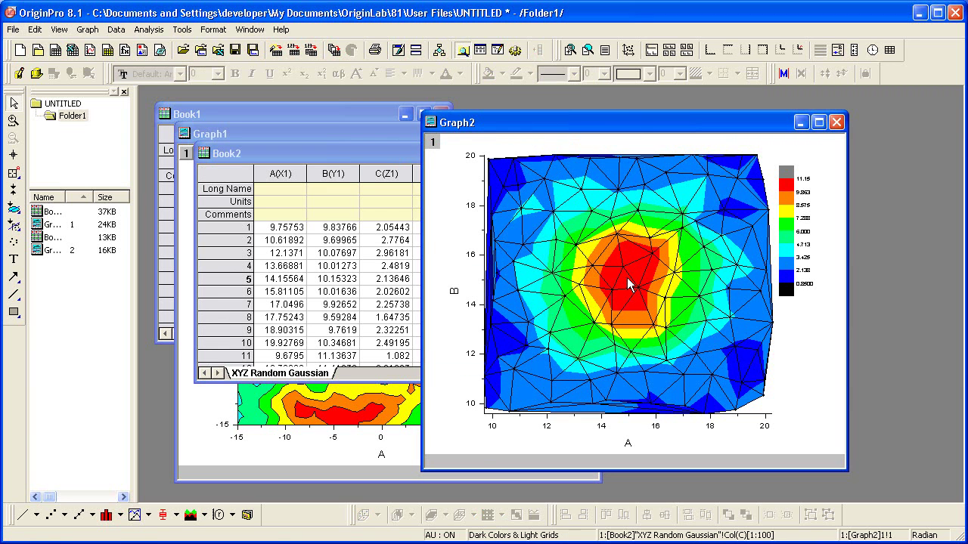
double_click(626, 277)
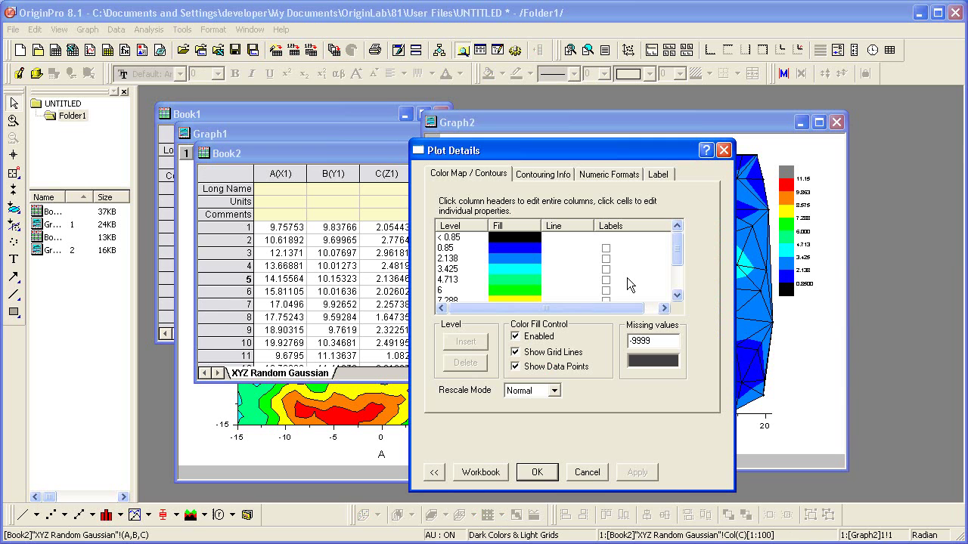
left_click(433, 472)
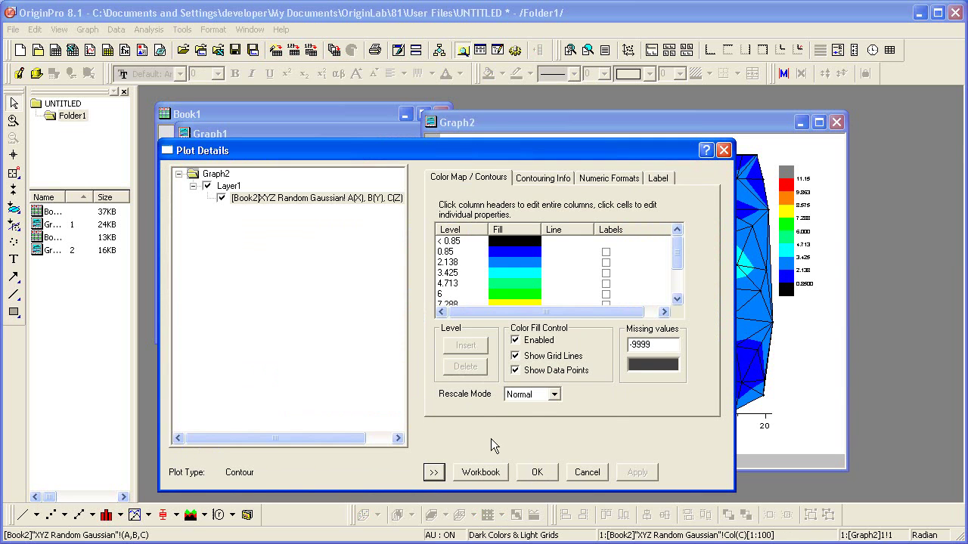
left_click(550, 181)
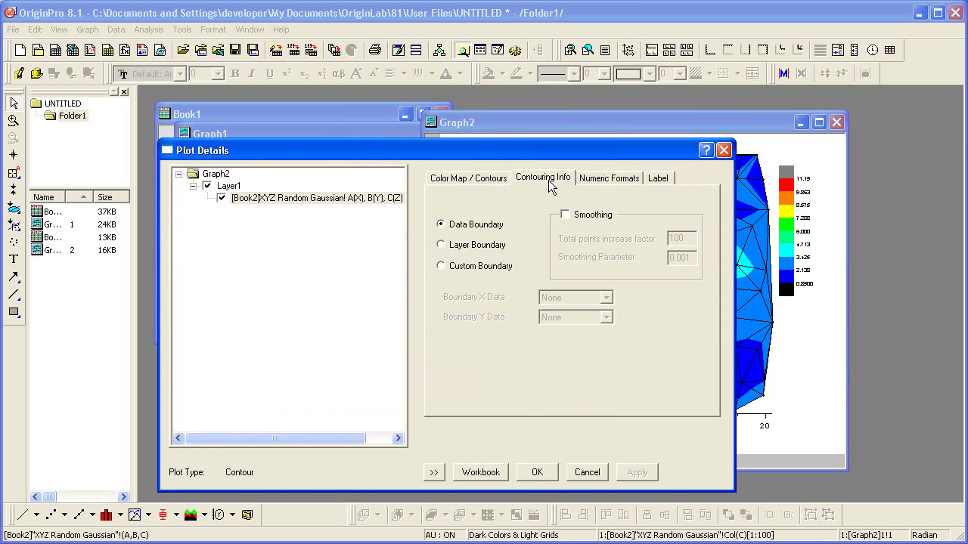
Choose Custom Boundary with Col(D) as Boundary X Data and Col(E) as Boundary Y Data.
left_click(498, 269)
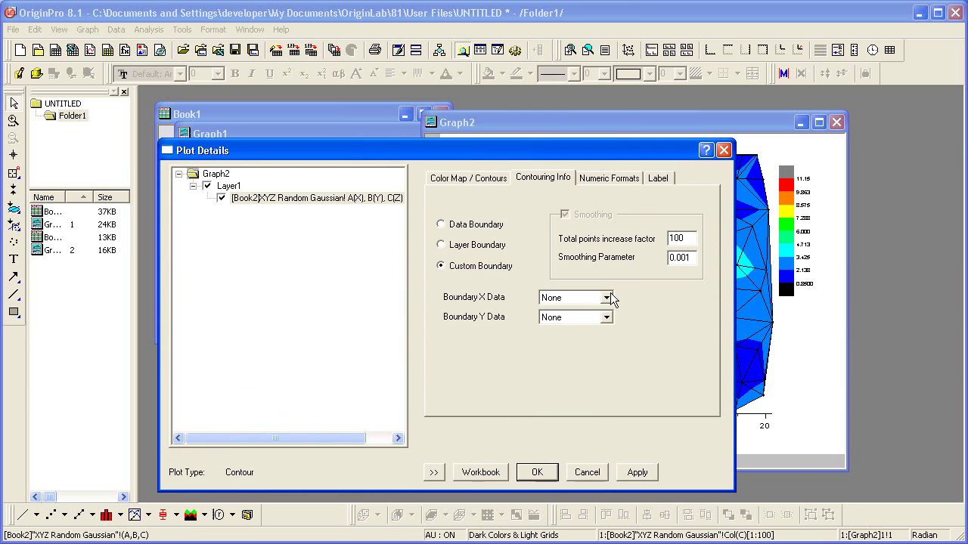
left_click(611, 294)
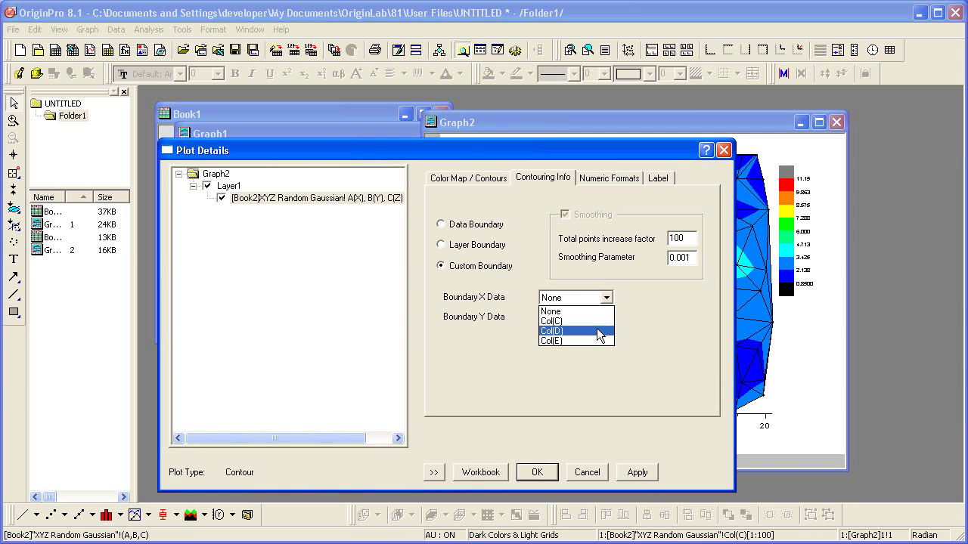
left_click(601, 331)
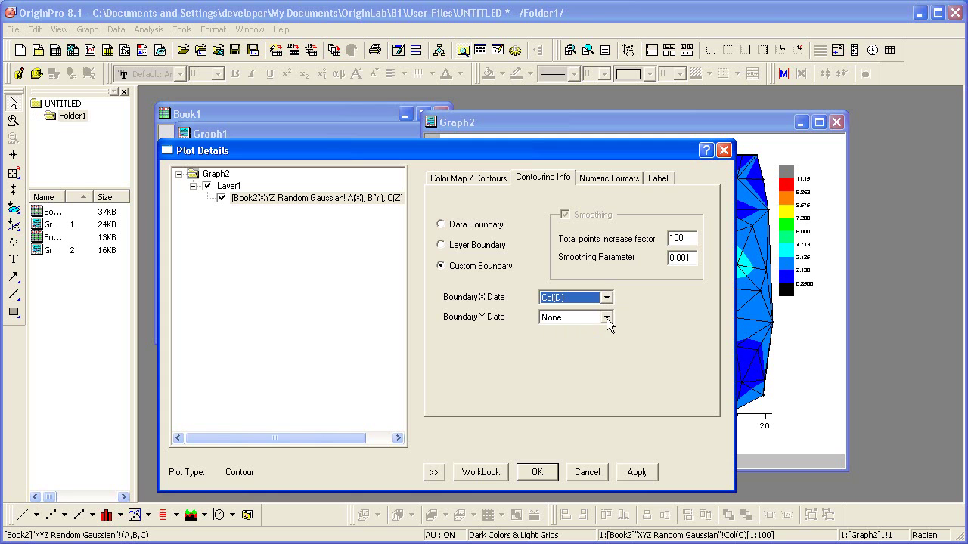
left_click(607, 318)
left_click(597, 362)
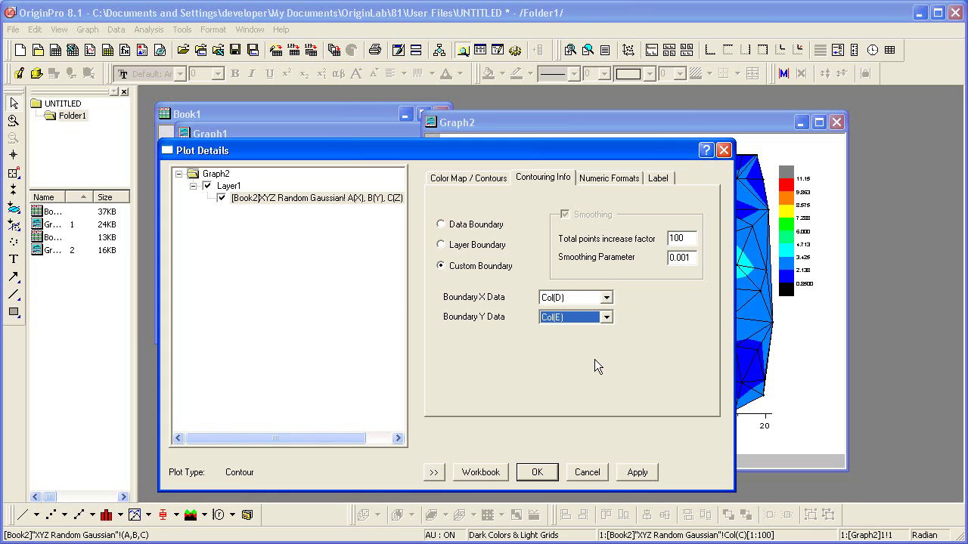
Uncheck Show Grid Lines on the Color Map / Contours tab and accept with OK.
left_click(484, 182)
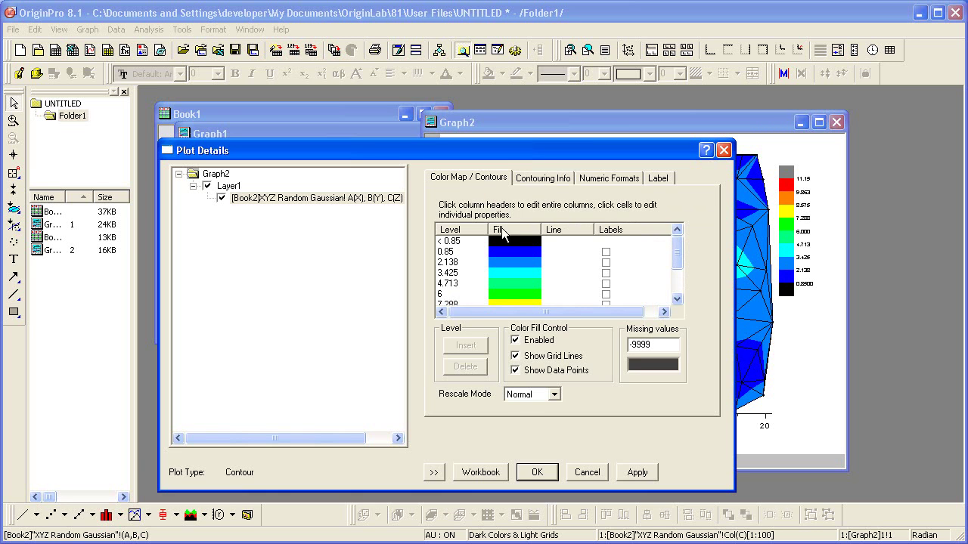
left_click(549, 356)
left_click(546, 470)
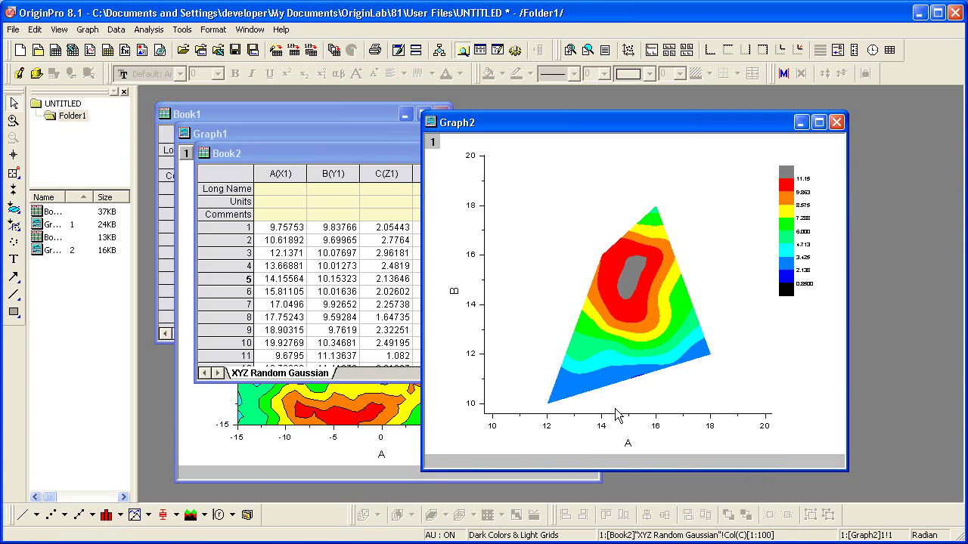
Reopen the contour's Plot Details beside the graph and preview it with grid lines on.
double_click(632, 309)
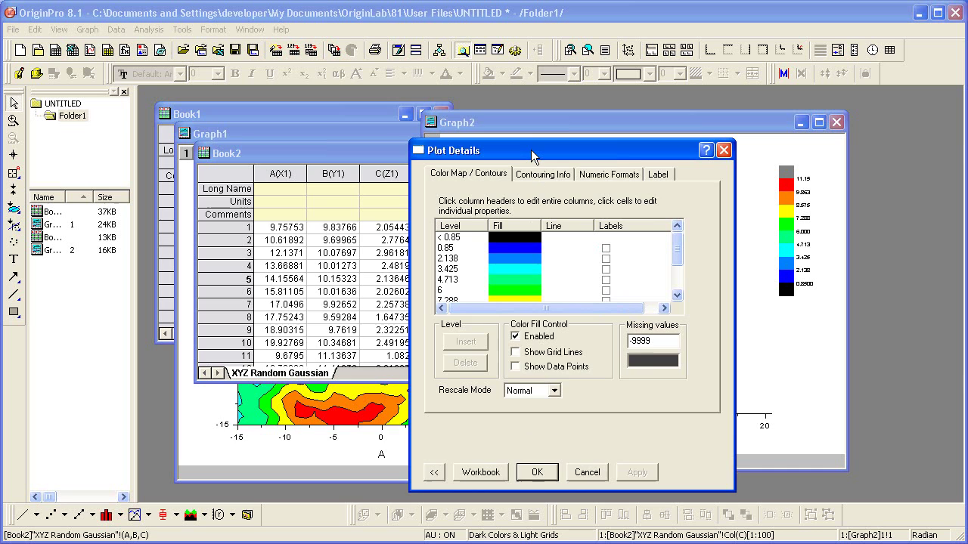
left_click_drag(528, 149, 236, 111)
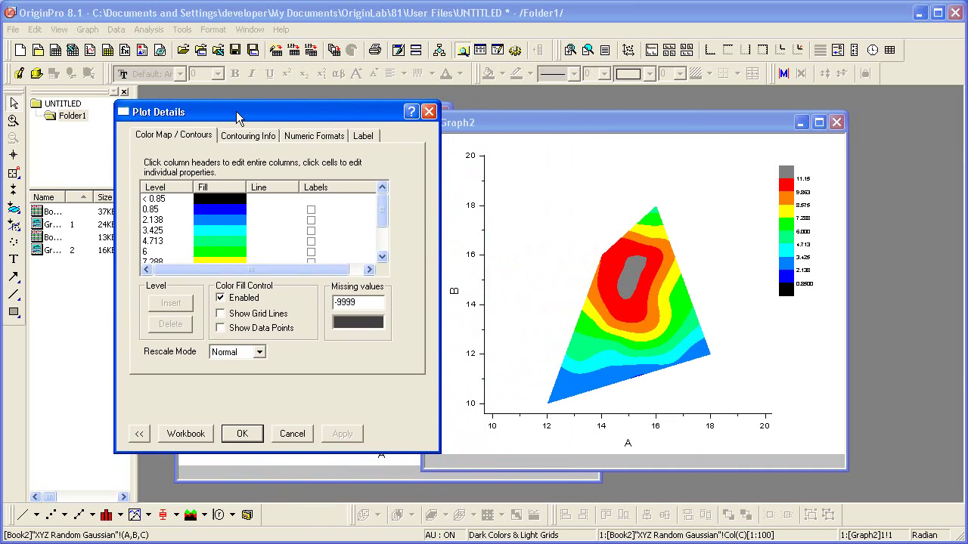
left_click(272, 318)
left_click(351, 437)
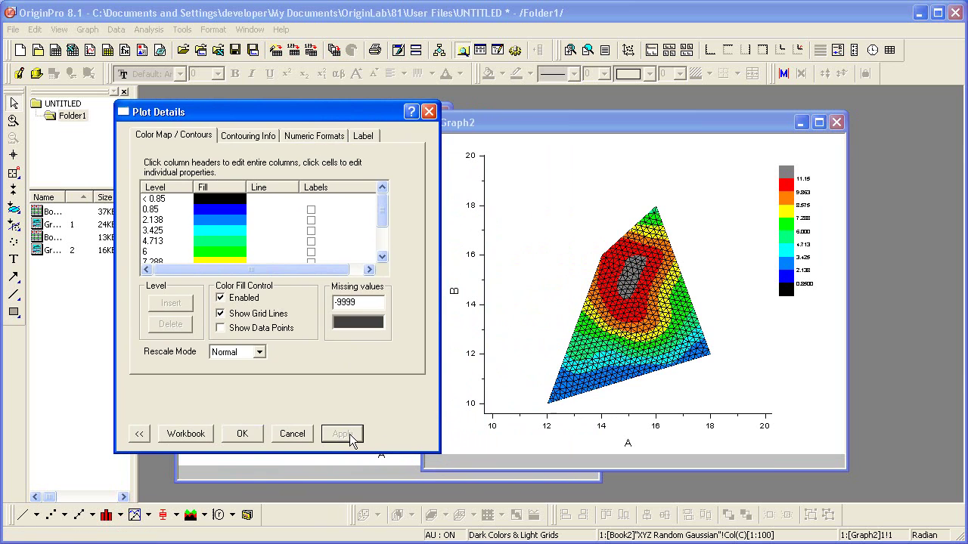
Turn grid lines off, enable Show Data Points, and apply.
left_click(257, 316)
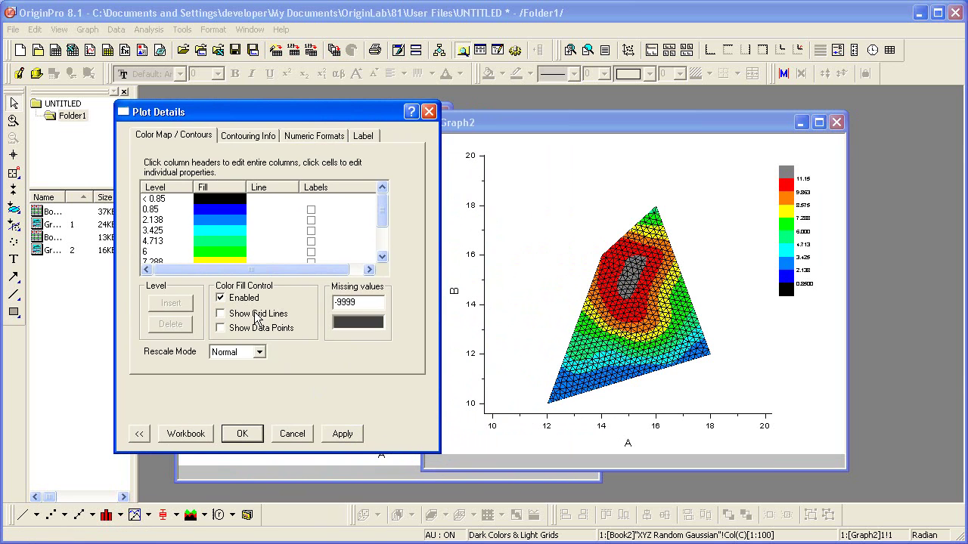
left_click(270, 333)
left_click(353, 436)
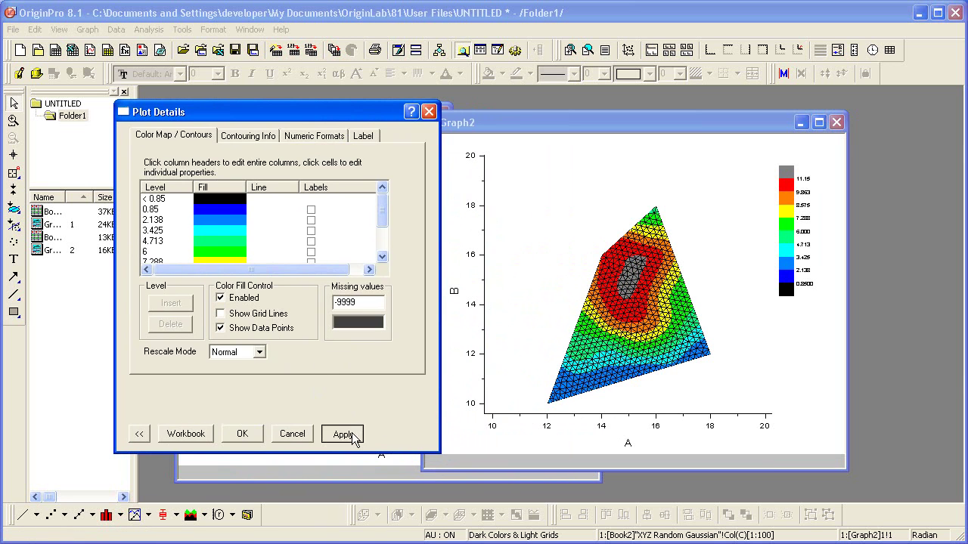